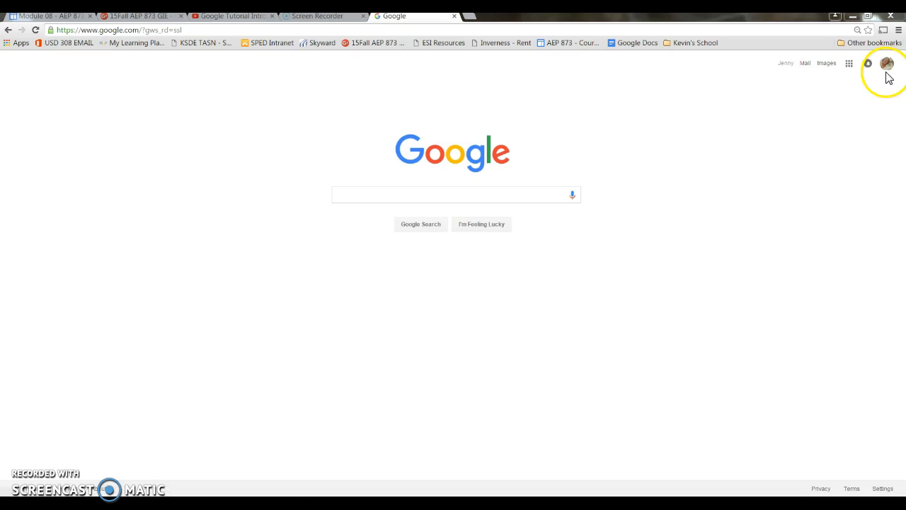
# Step: Start a new site in Google Sites and title it with the owner's short first name followed by "Second Practice Site"
pyautogui.click(850, 67)
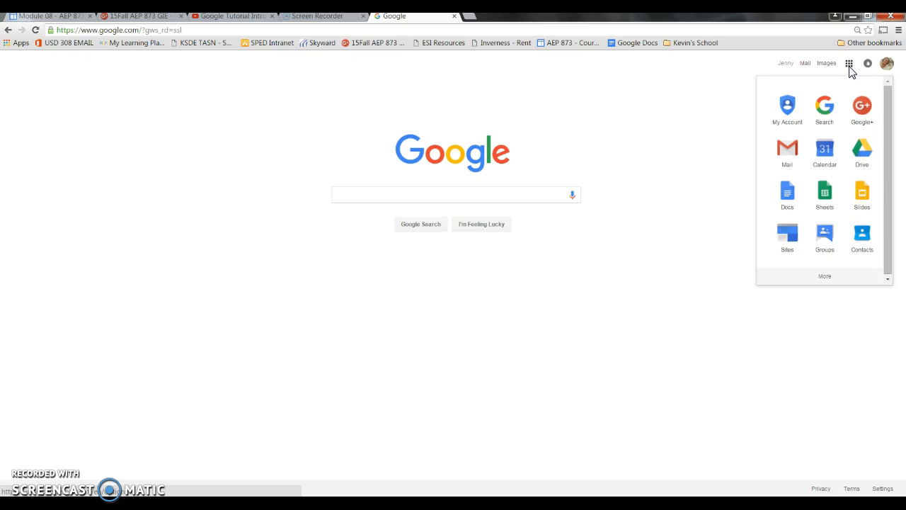
pyautogui.click(789, 241)
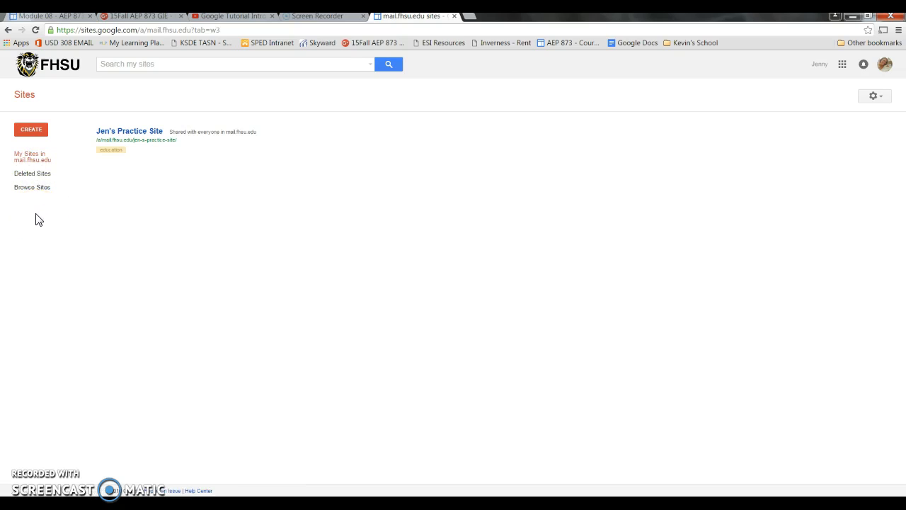
pyautogui.click(21, 137)
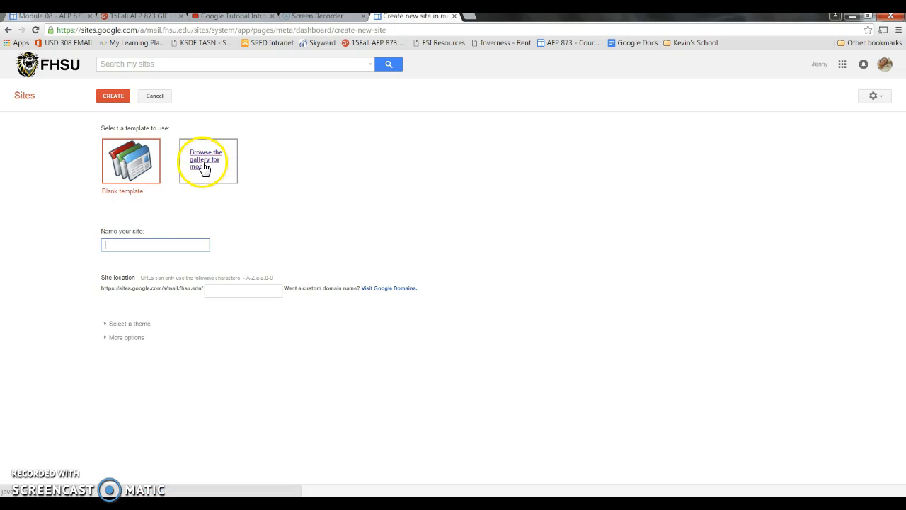
pyautogui.click(190, 244)
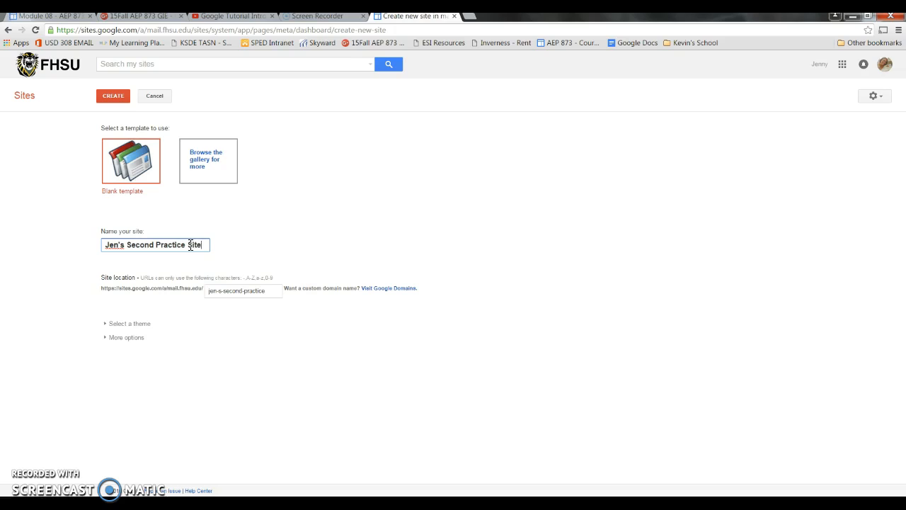
pyautogui.click(243, 276)
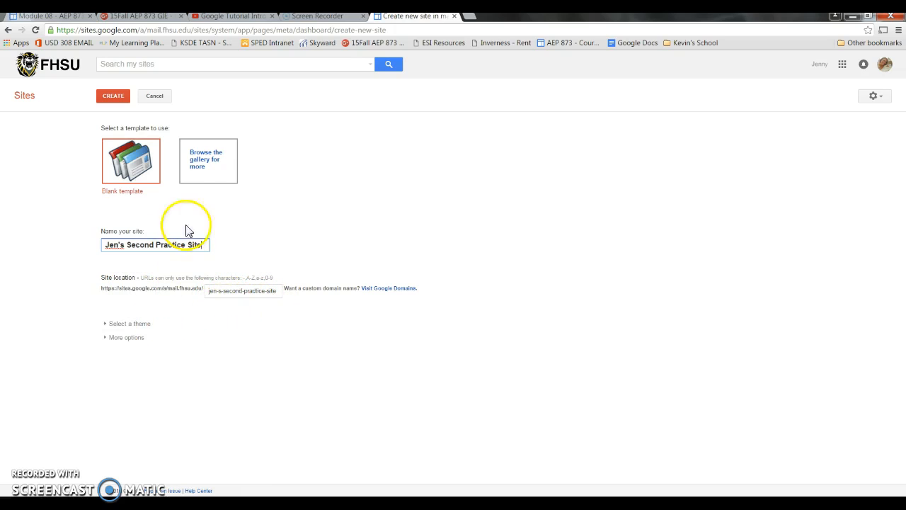
# Step: Choose the Template Practice template from the mail.fhsu.edu template gallery for the new site
pyautogui.click(197, 157)
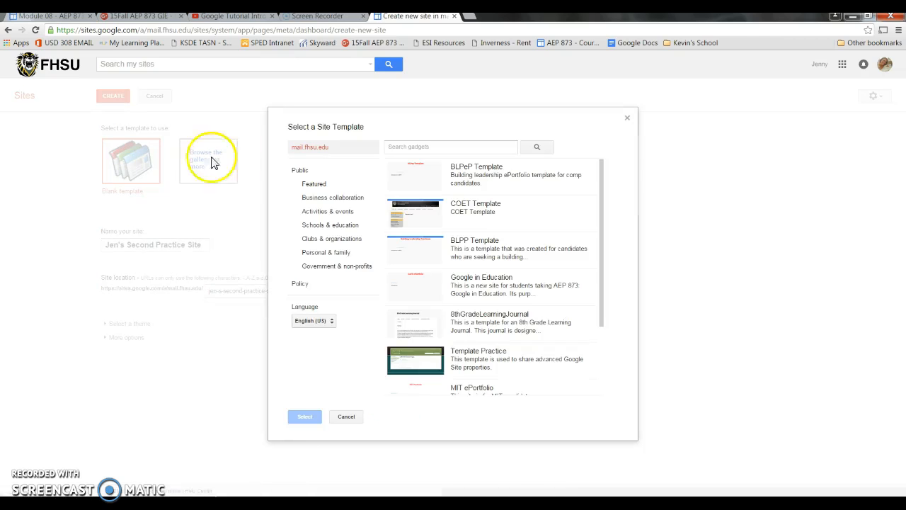
pyautogui.moveTo(602, 235); pyautogui.dragTo(589, 328)
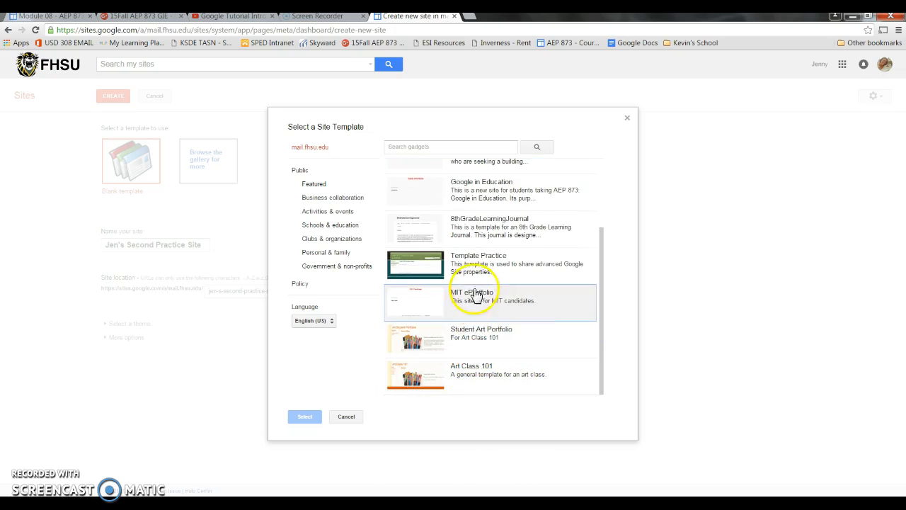
pyautogui.click(426, 272)
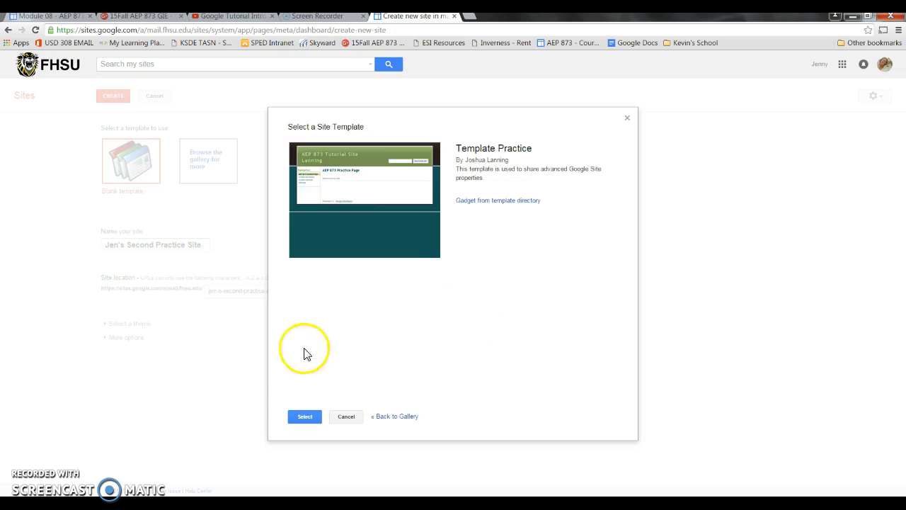
pyautogui.click(305, 417)
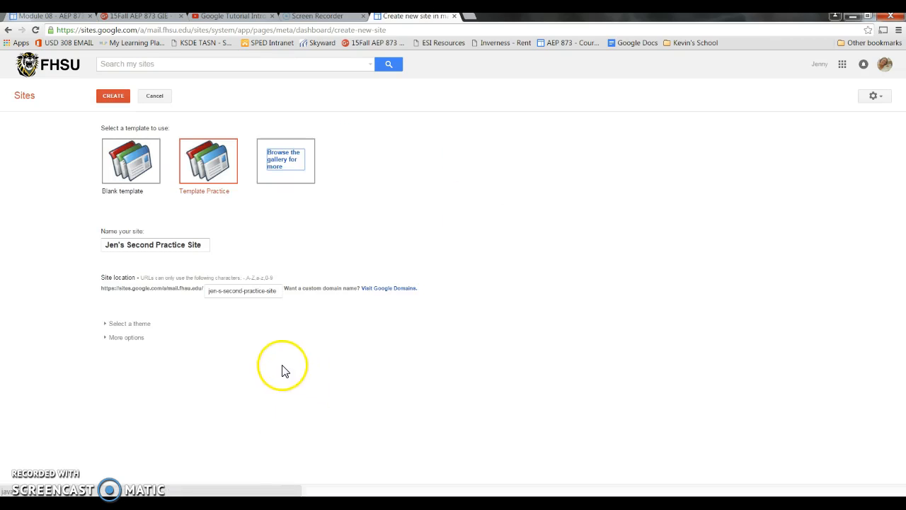
# Step: Apply the Glitter theme and create the site
pyautogui.click(133, 324)
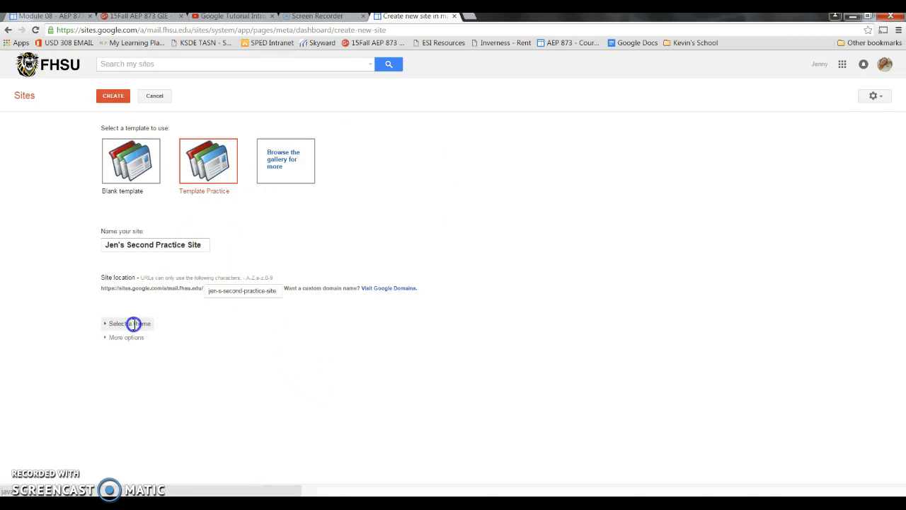
pyautogui.scroll(-1, 632, 228)
pyautogui.scroll(-3, 632, 228)
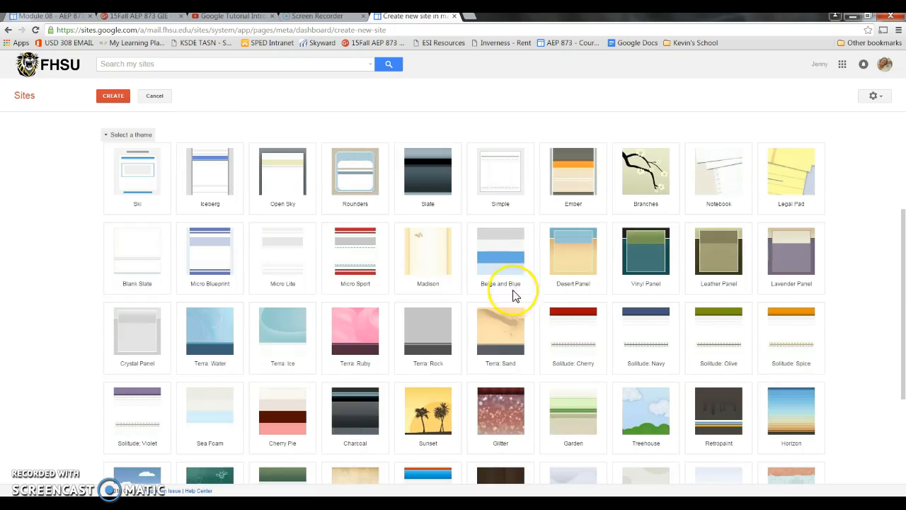
pyautogui.click(498, 421)
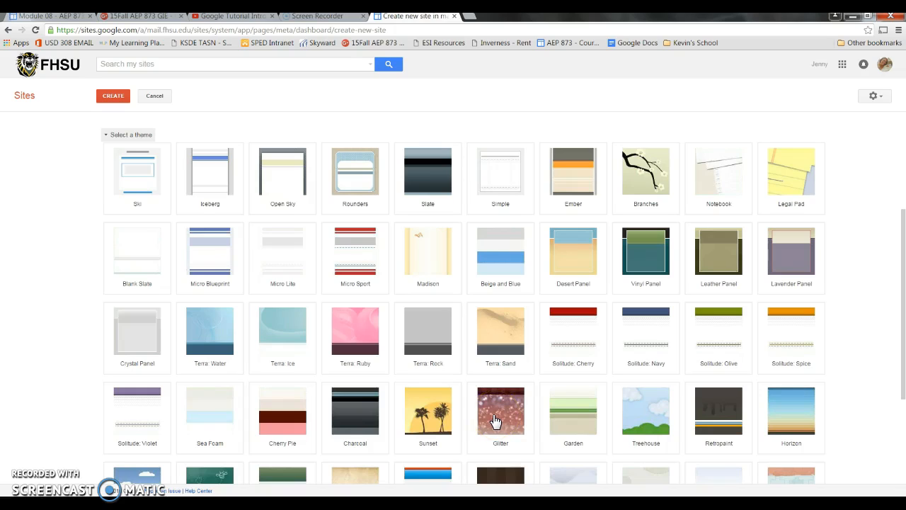
pyautogui.click(494, 419)
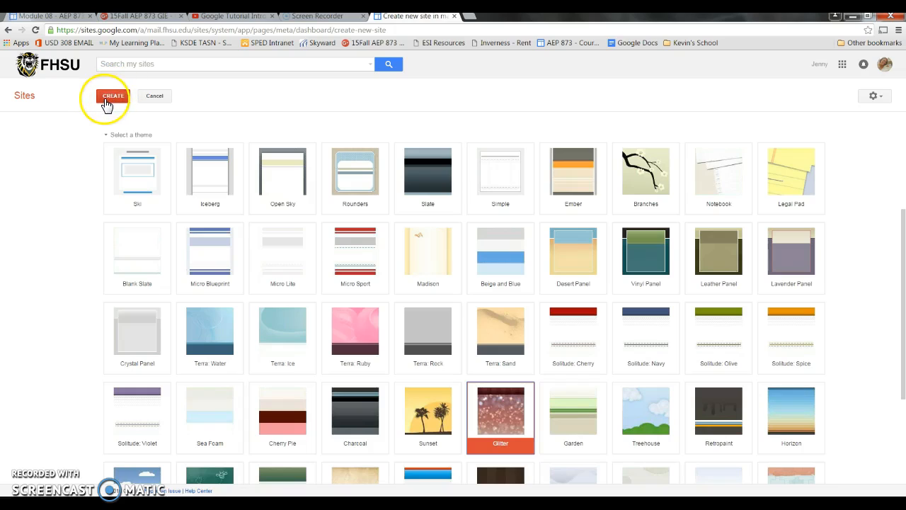
pyautogui.click(103, 101)
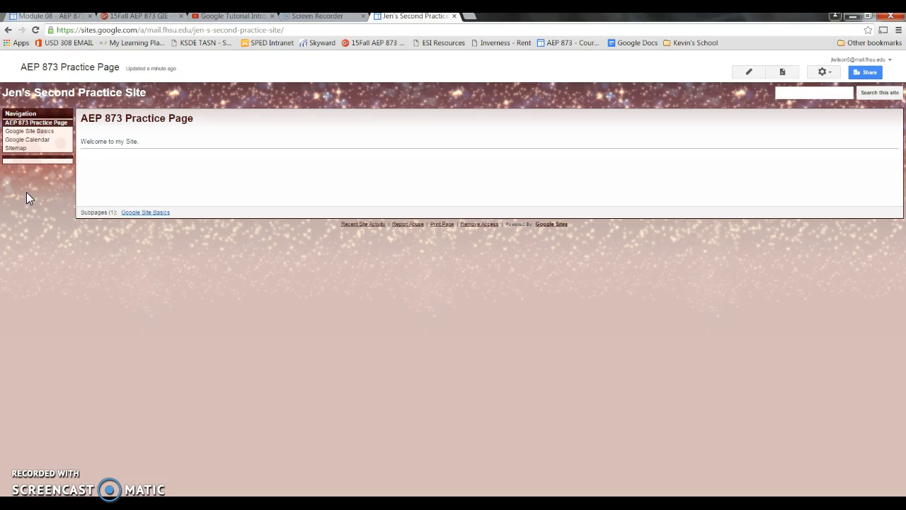
# Step: Look through the new site's Google Site Basics page and its Google Calendar page
pyautogui.click(23, 131)
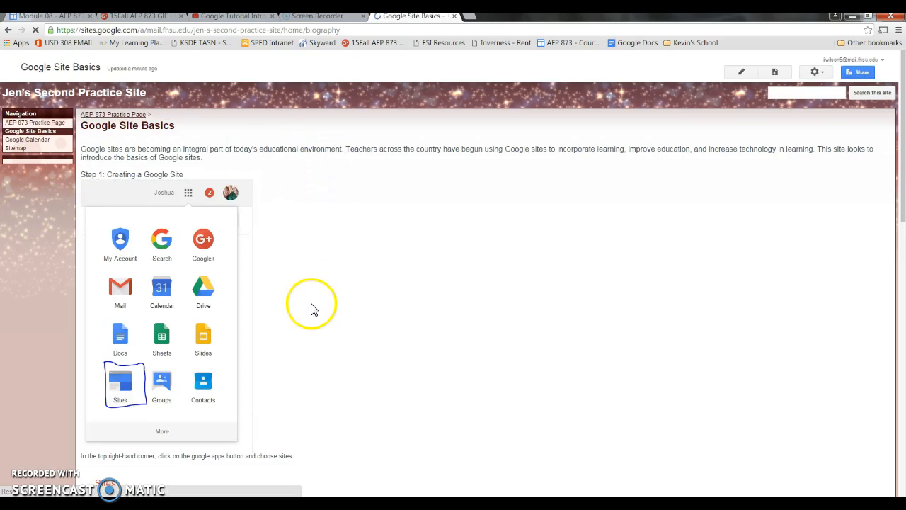
pyautogui.scroll(-4, 314, 310)
pyautogui.scroll(-6, 317, 314)
pyautogui.scroll(-3, 317, 317)
pyautogui.scroll(1, 318, 319)
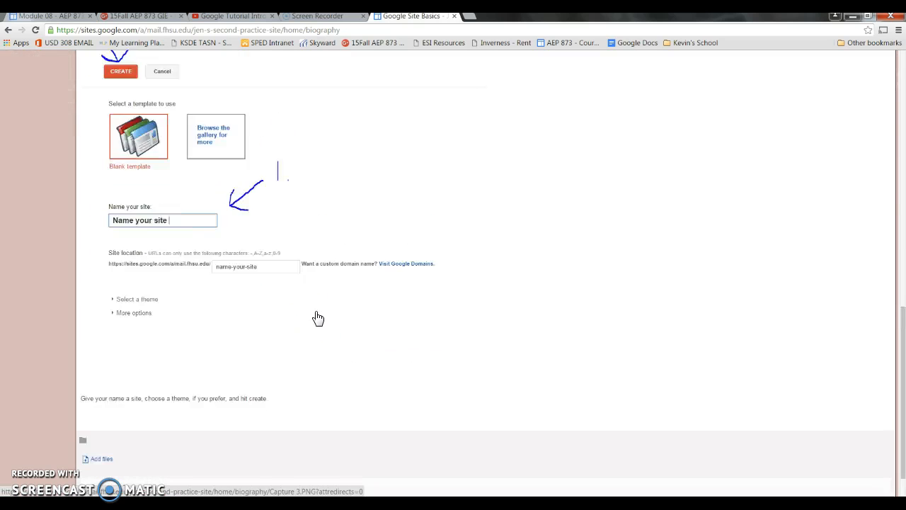
pyautogui.scroll(12, 318, 318)
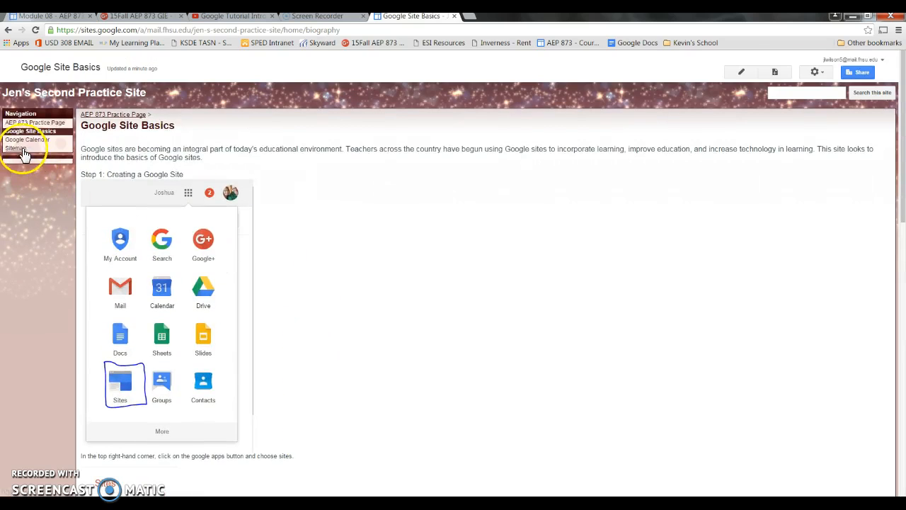
pyautogui.click(22, 140)
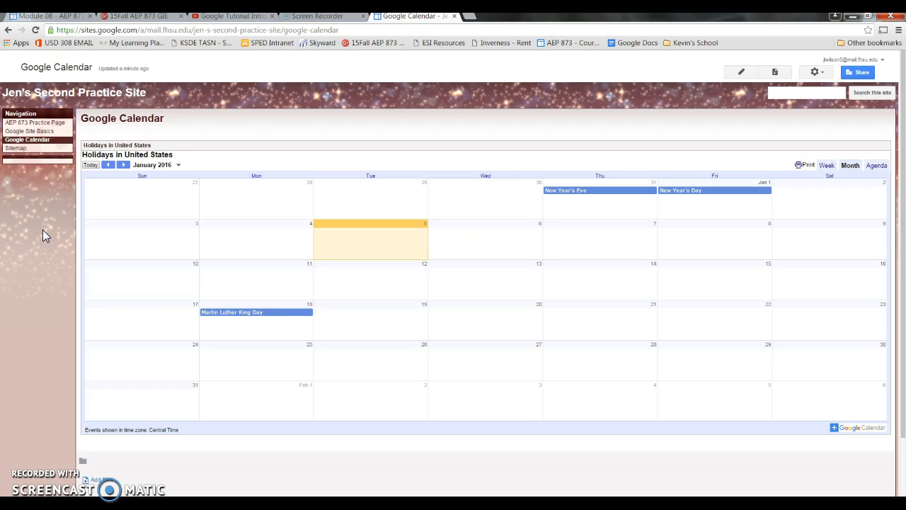
pyautogui.click(39, 192)
# Step: Start a new page named "Page #1" using the Web Page template
pyautogui.click(776, 72)
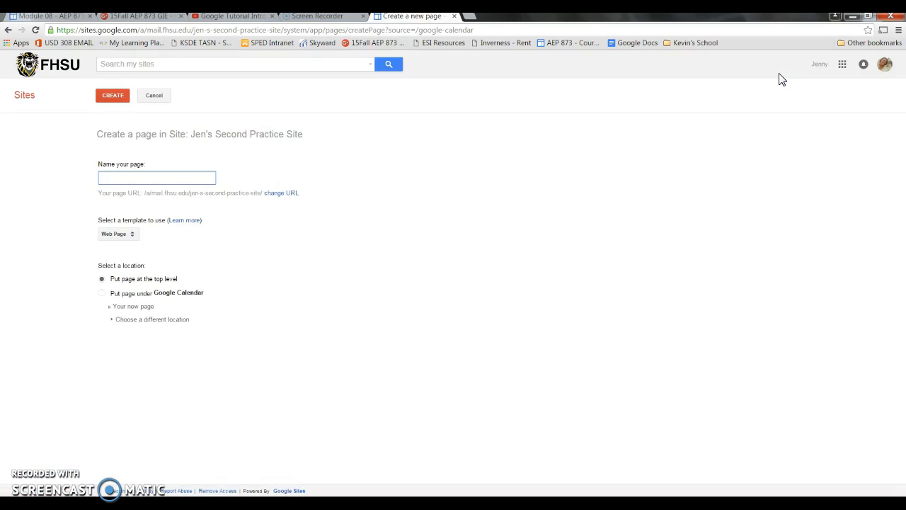
pyautogui.click(154, 179)
pyautogui.write('Page #1')
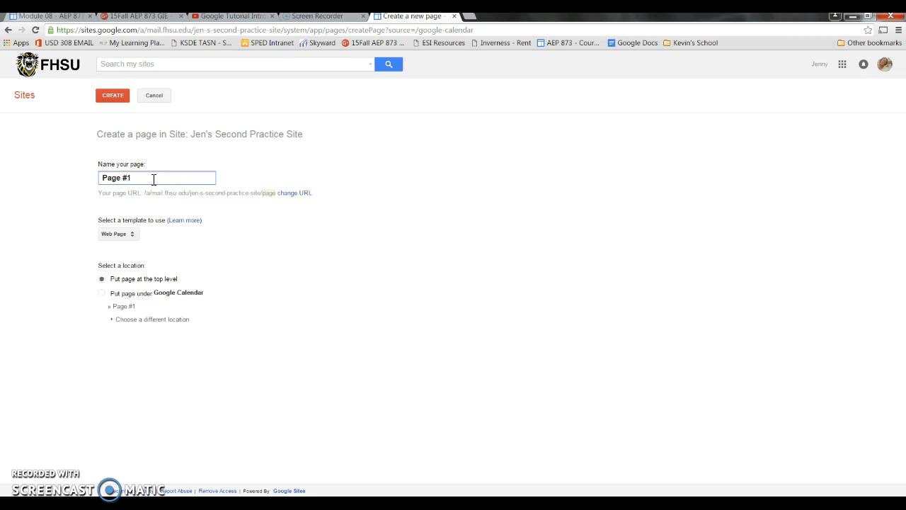
pyautogui.click(118, 235)
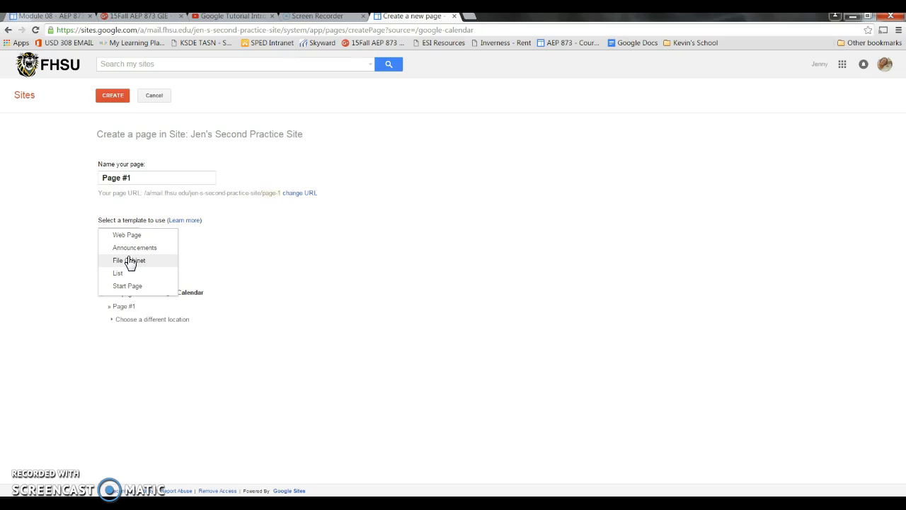
pyautogui.click(129, 291)
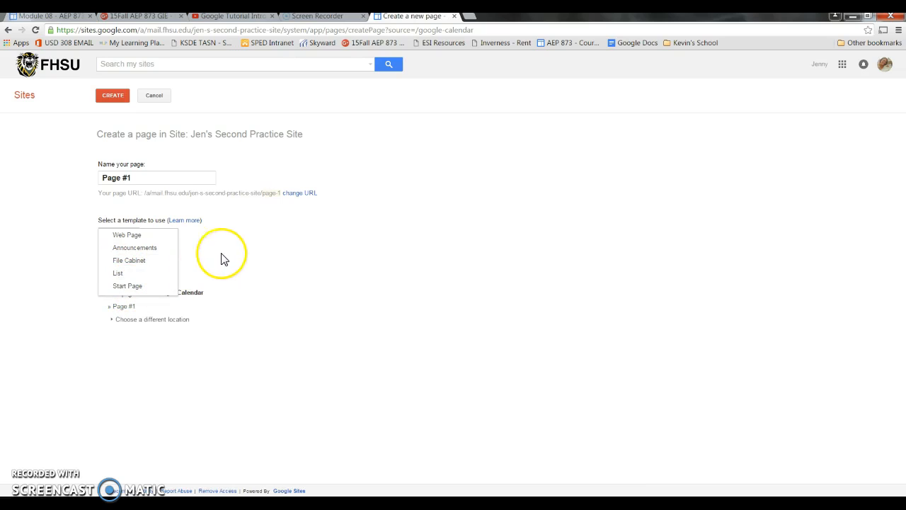
pyautogui.click(156, 235)
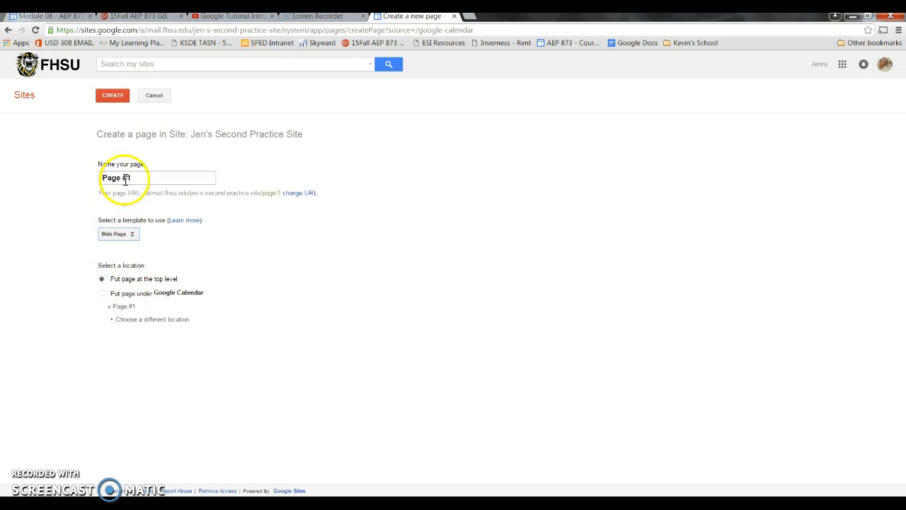
# Step: Place the new page at the top level of the site and create it
pyautogui.click(102, 293)
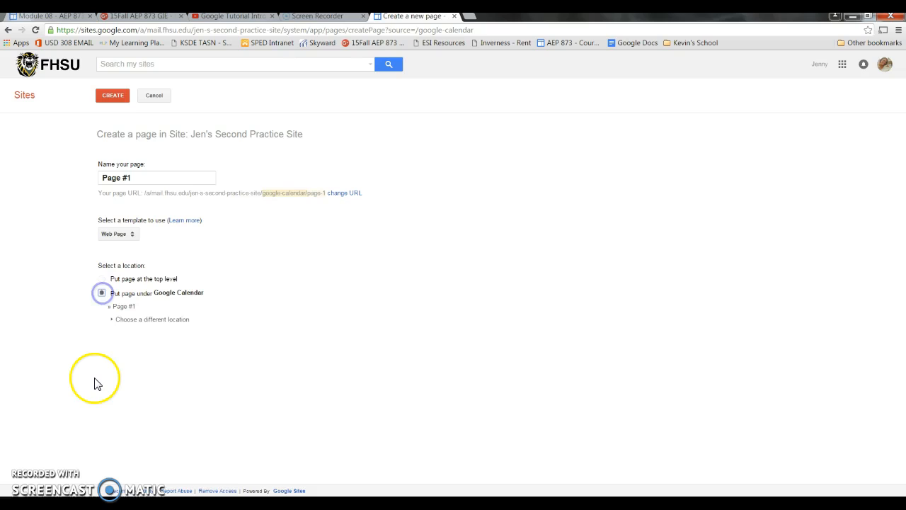
pyautogui.click(101, 279)
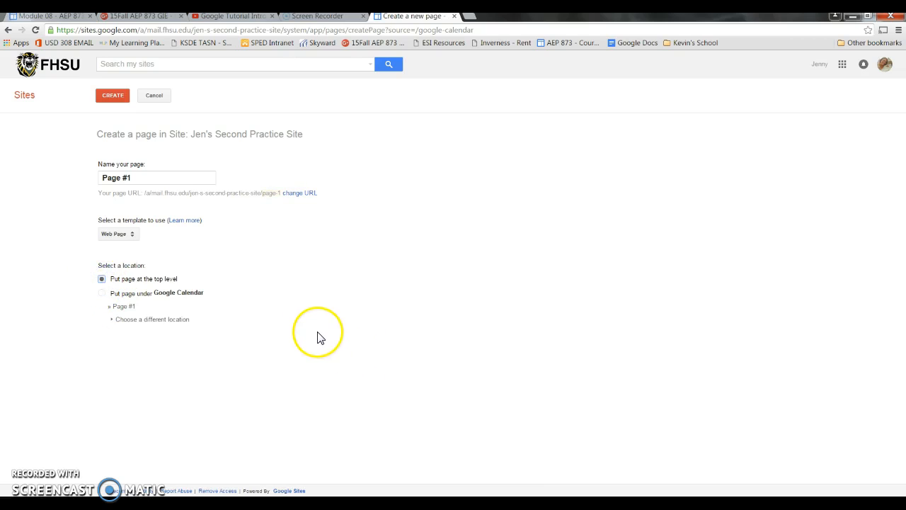
pyautogui.click(111, 100)
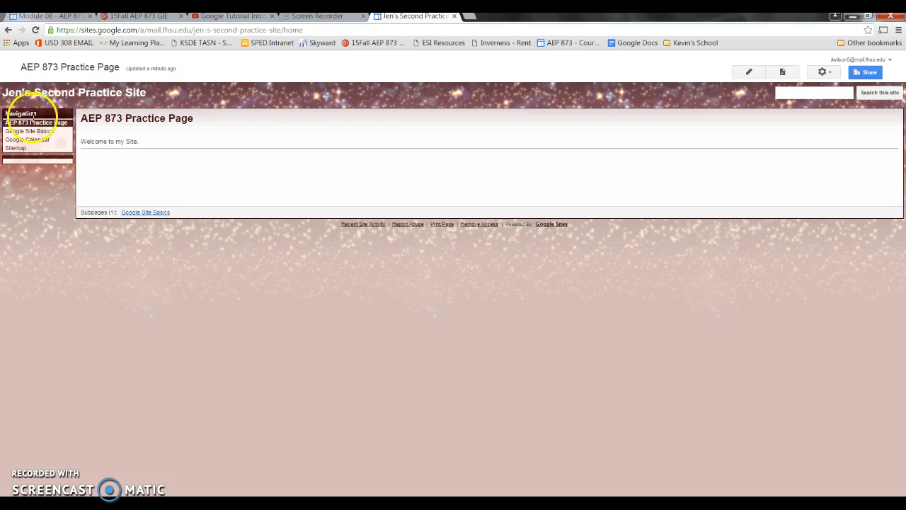
# Step: Open the Google Site Basics subpage from the AEP 873 Practice Page and look through its content
pyautogui.click(141, 213)
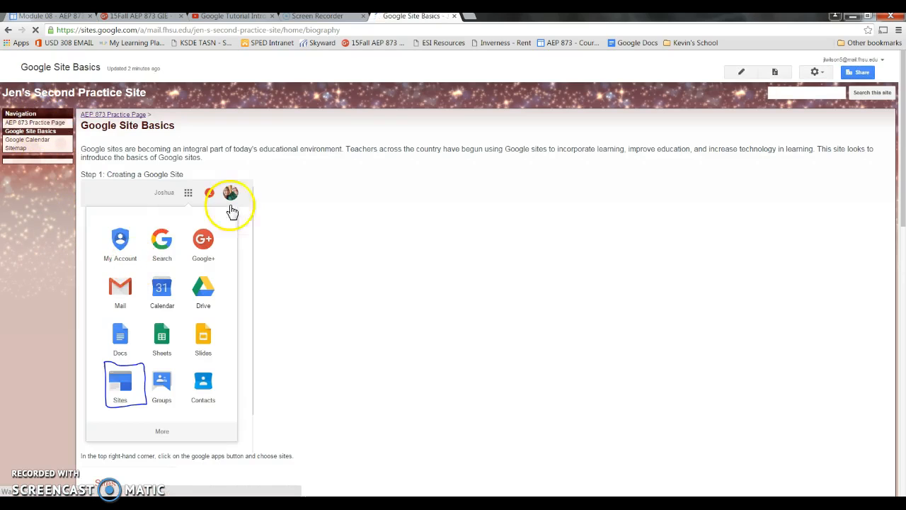
pyautogui.scroll(-1, 339, 260)
pyautogui.scroll(-10, 338, 260)
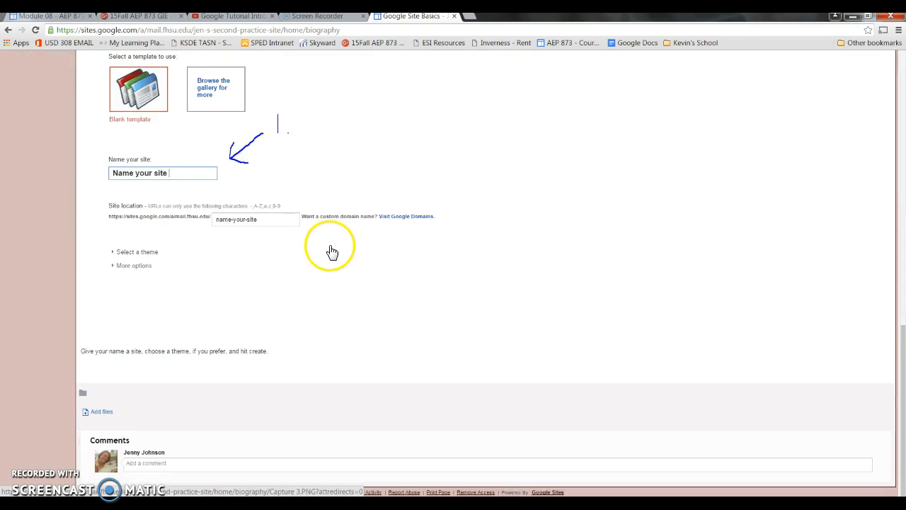
pyautogui.scroll(10, 331, 249)
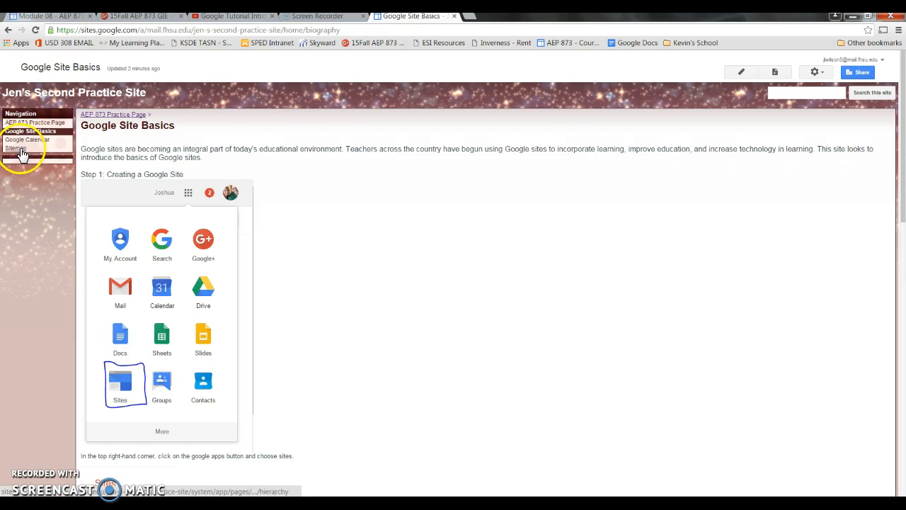
# Step: In the site management page tree, move Page #1 under AEP 873 Practice Page
pyautogui.click(819, 72)
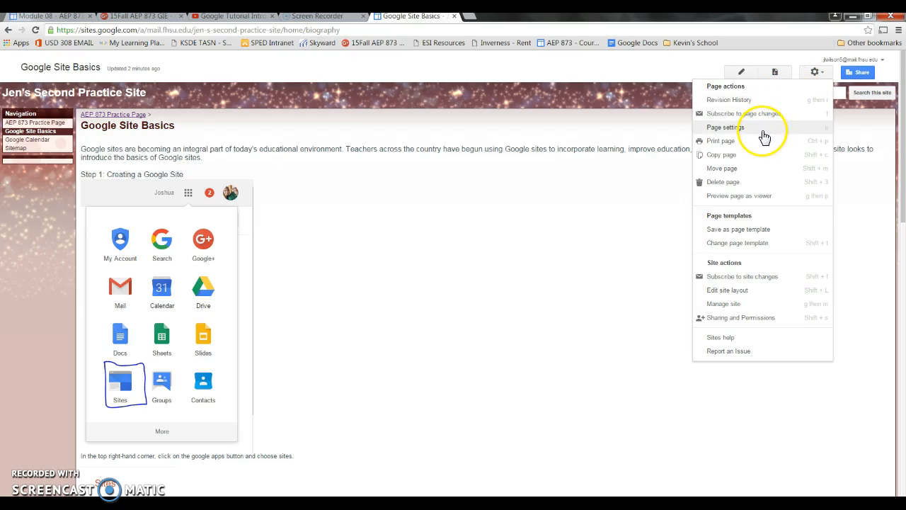
pyautogui.click(758, 305)
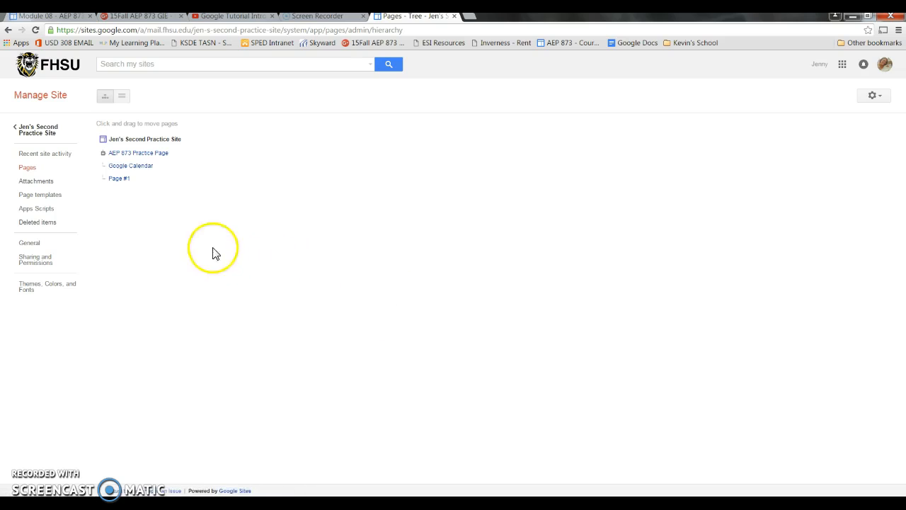
pyautogui.click(103, 153)
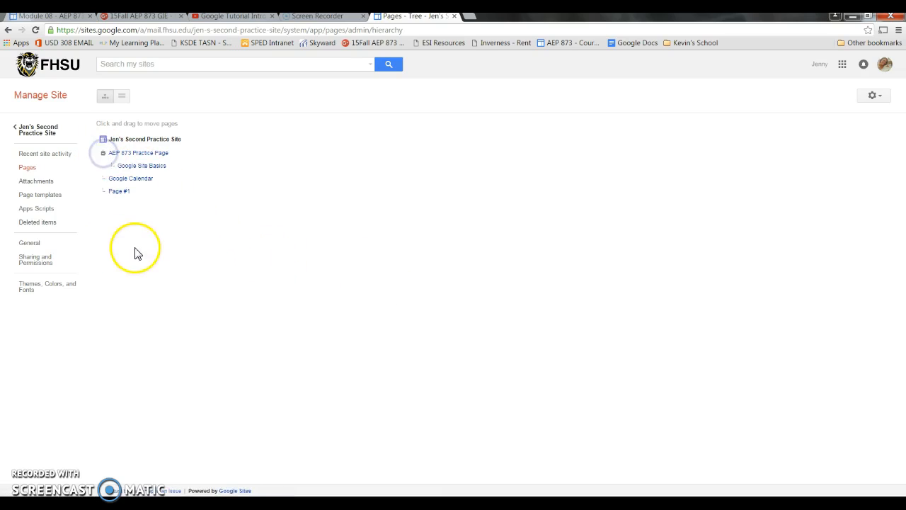
pyautogui.click(111, 195)
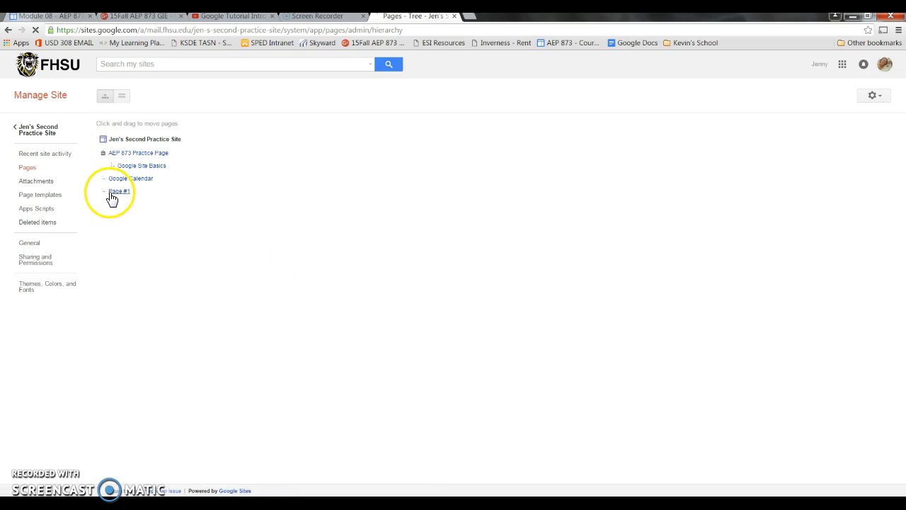
pyautogui.moveTo(121, 196); pyautogui.dragTo(134, 152)
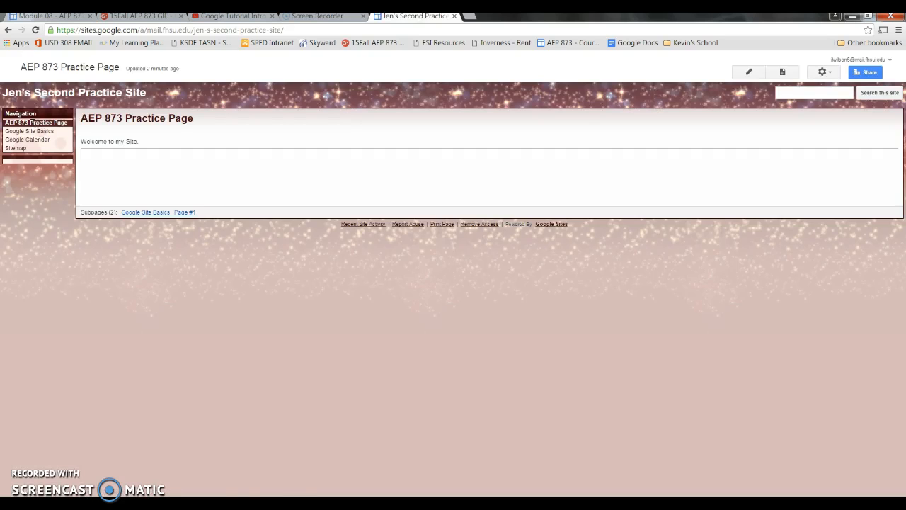
# Step: Return to the AEP 873 Practice Page and open its Page #1 subpage
pyautogui.click(35, 124)
pyautogui.click(14, 133)
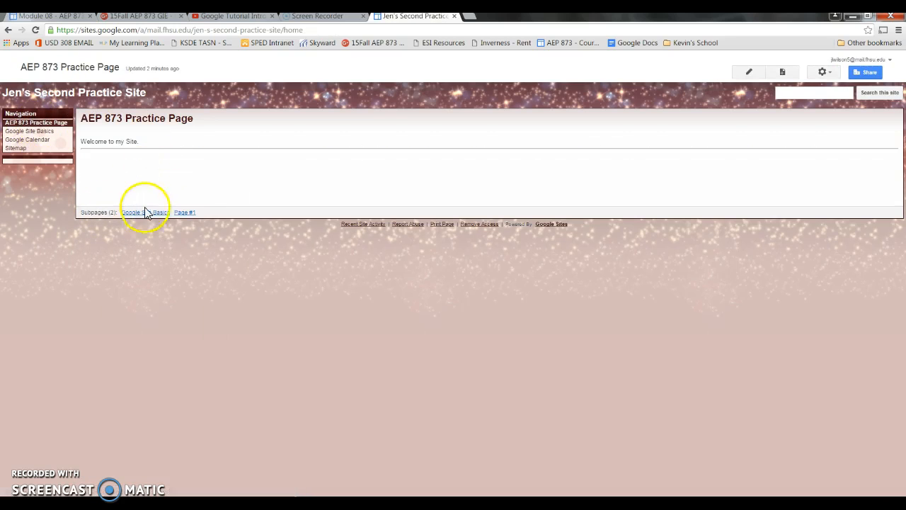
pyautogui.click(184, 212)
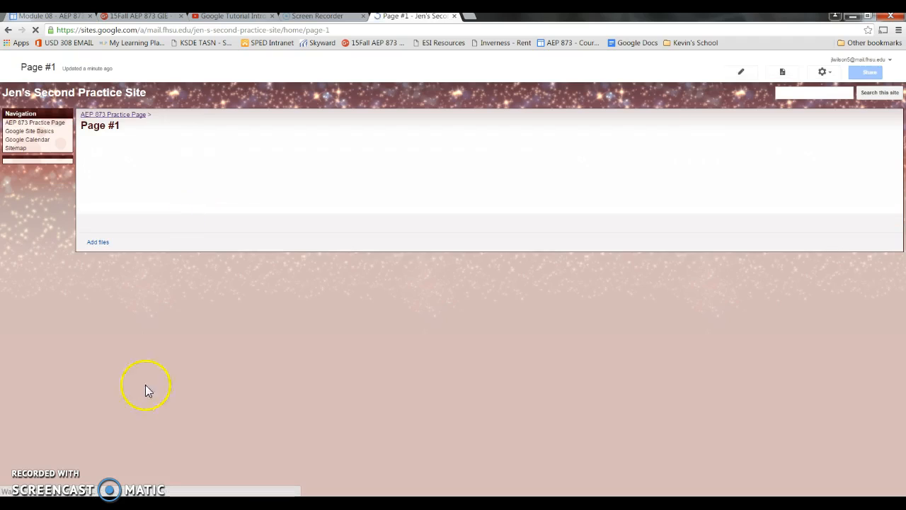